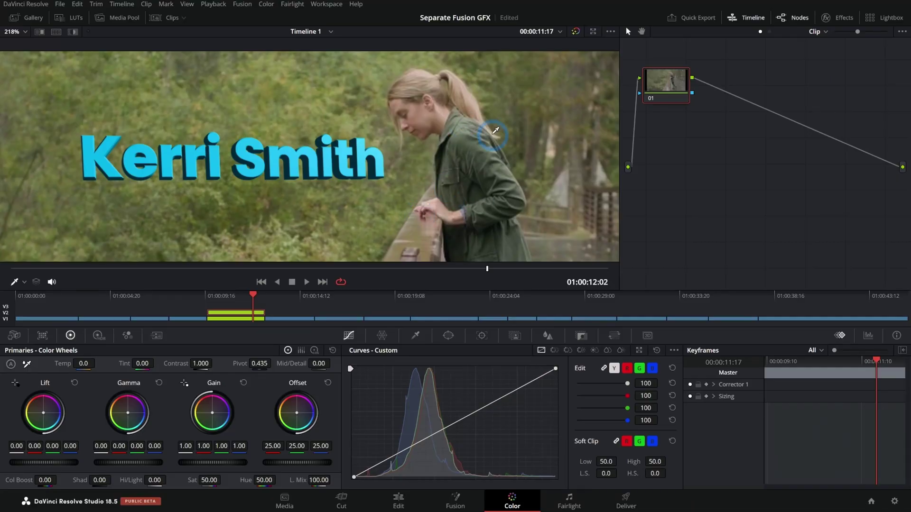
Shape the clip's custom curve into a slight S, lowering the shadows and lifting the highlights a little.
drag(556, 368, 583, 366)
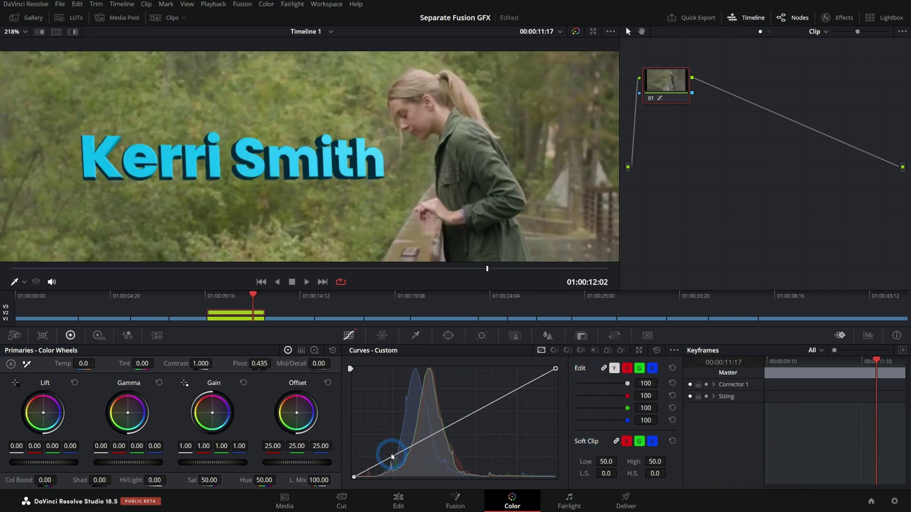
drag(391, 457, 394, 463)
drag(503, 402, 498, 399)
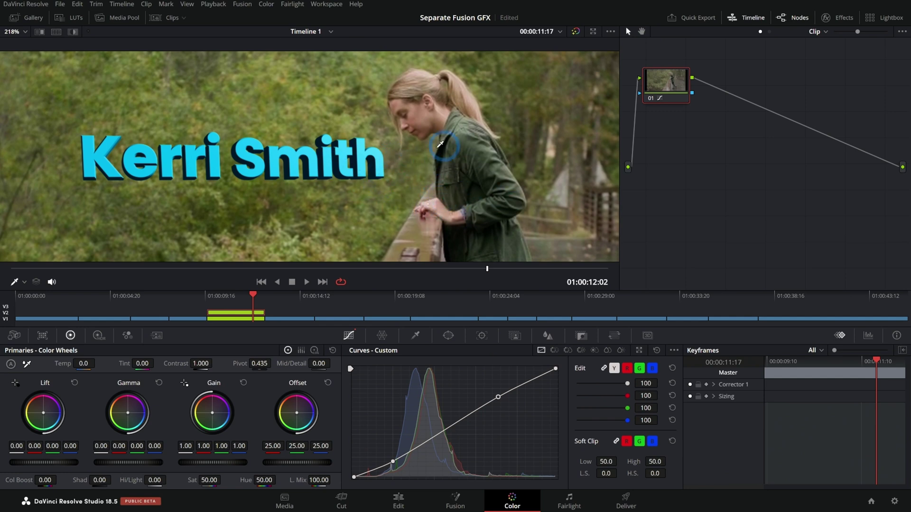
mouse_move(264, 481)
mouse_down()
mouse_move(236, 480)
mouse_move(293, 480)
mouse_move(264, 480)
mouse_up()
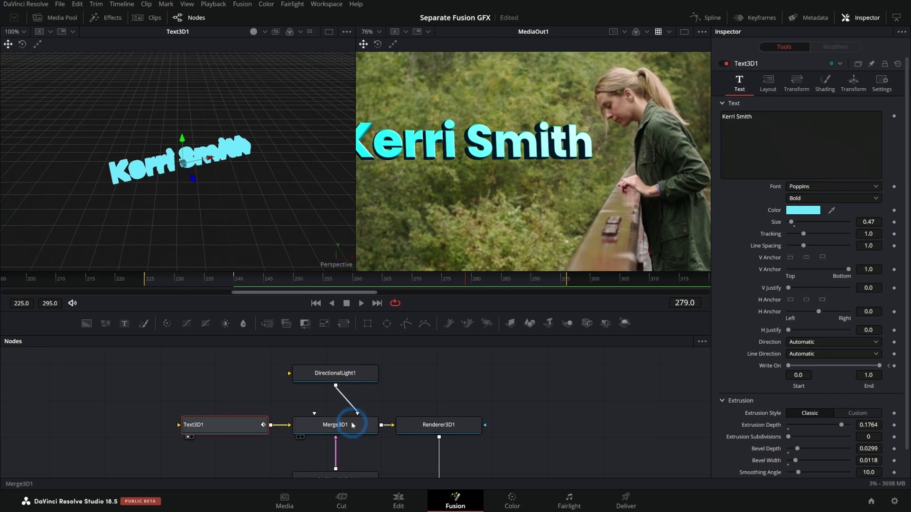
Preview the outputs of Merge3D1, Renderer3D1 and PlanarTransform1 one after another in the first Fusion viewer.
click(349, 422)
key(1)
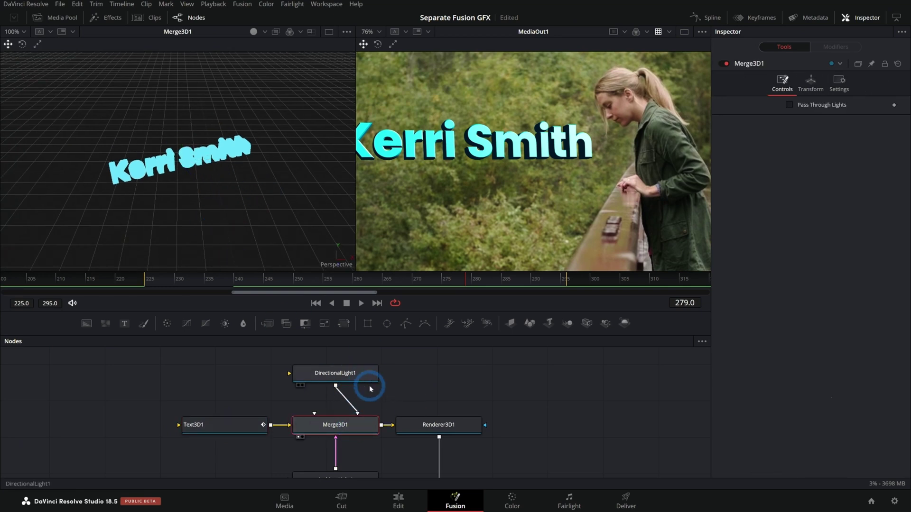
scroll(380, 378, down, 1)
drag(445, 413, 178, 217)
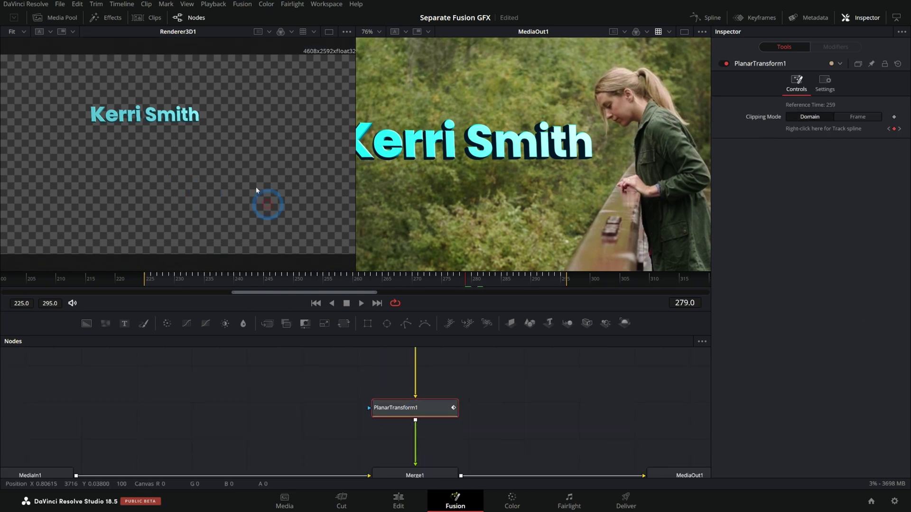
key(1)
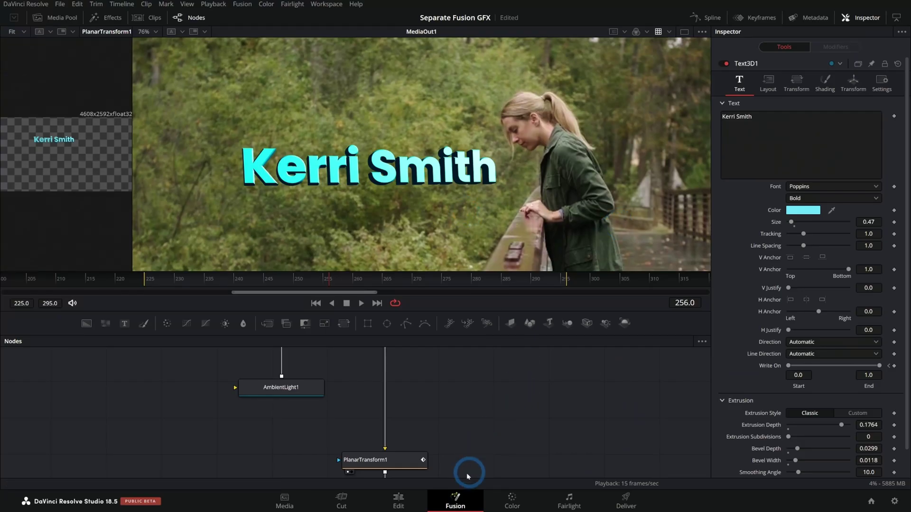
Return to the edit timeline and play the title clip from about 01:00:10:00 in the timeline viewer.
click(398, 501)
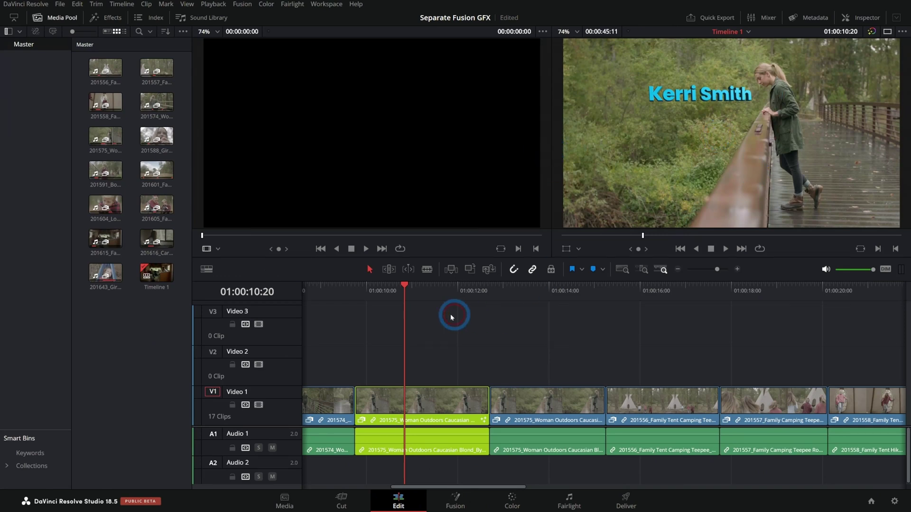
click(367, 288)
key(space)
key(space)
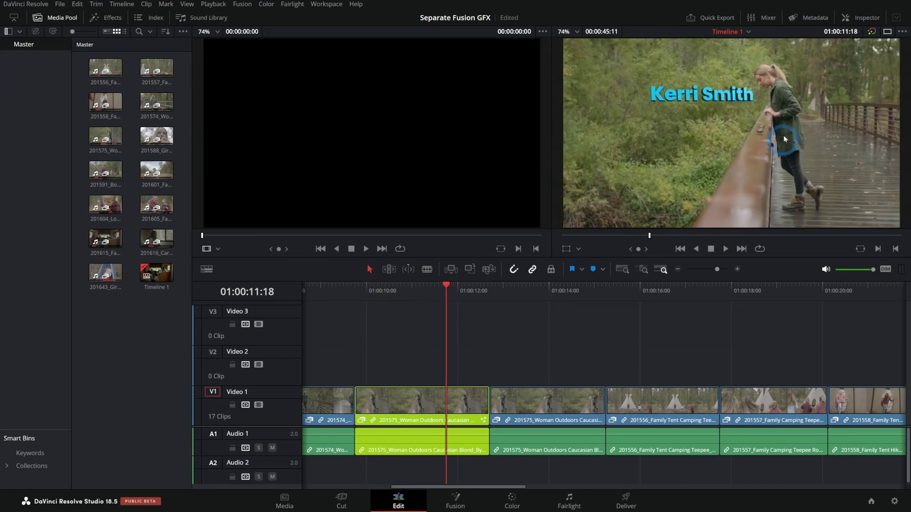
scroll(736, 163, up, 1)
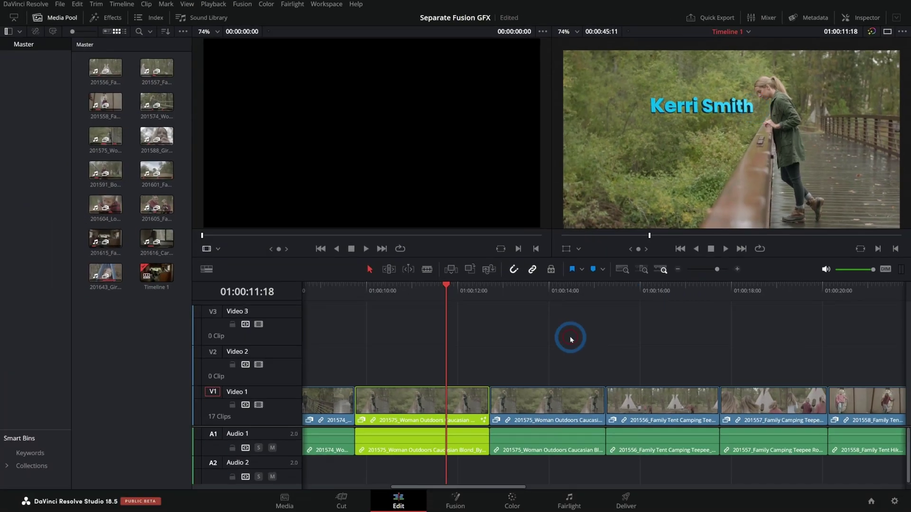
Inspect the title clip around 01:00:10:19 in the timeline and look at its node tree in Fusion.
click(737, 269)
click(476, 443)
drag(575, 295, 525, 348)
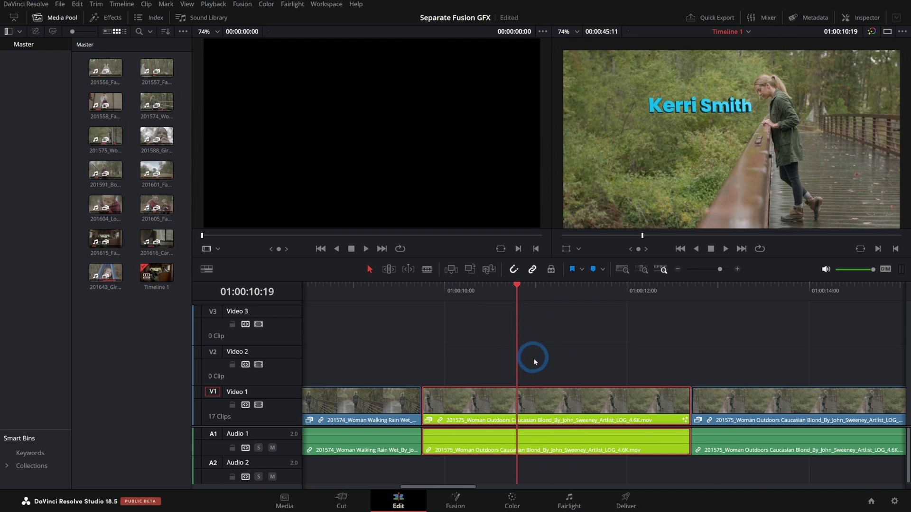
click(456, 501)
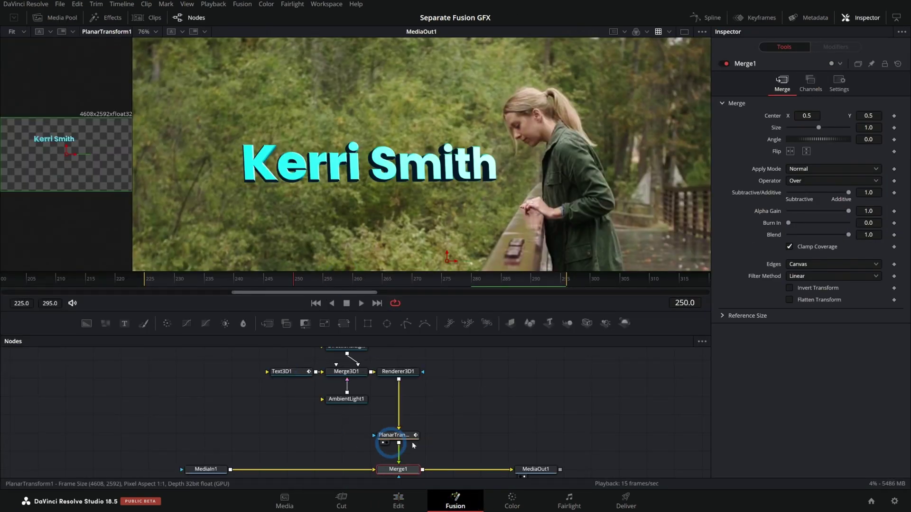
click(399, 501)
Duplicate the title clip from Video 1 onto Video 2, directly above the original.
click(558, 374)
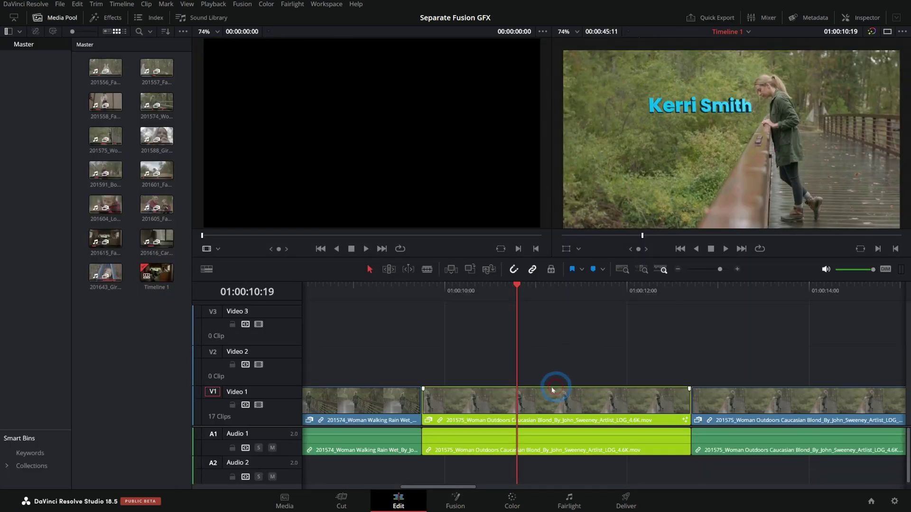
drag(559, 402, 561, 375)
click(607, 359)
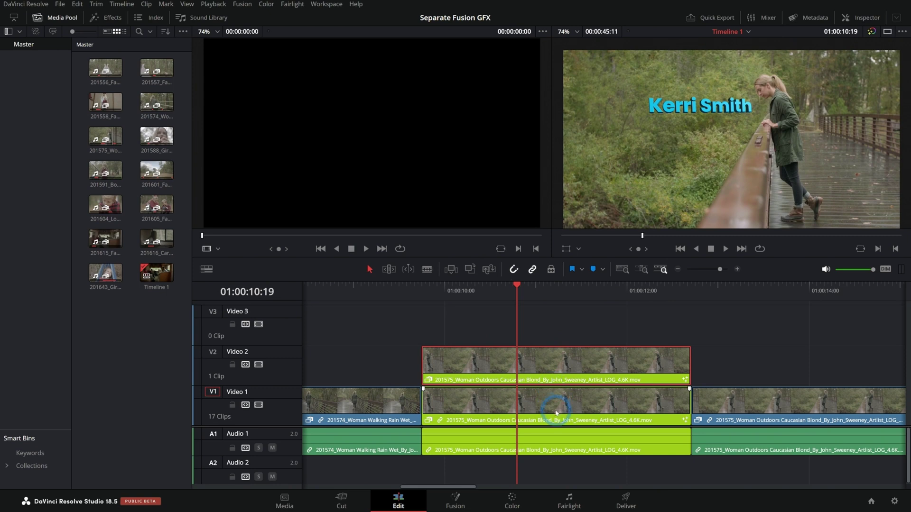
Move the Video 2 copy about three seconds later, check its picture there, and undo the move.
drag(512, 362, 797, 361)
click(559, 290)
scroll(631, 332, right, 3)
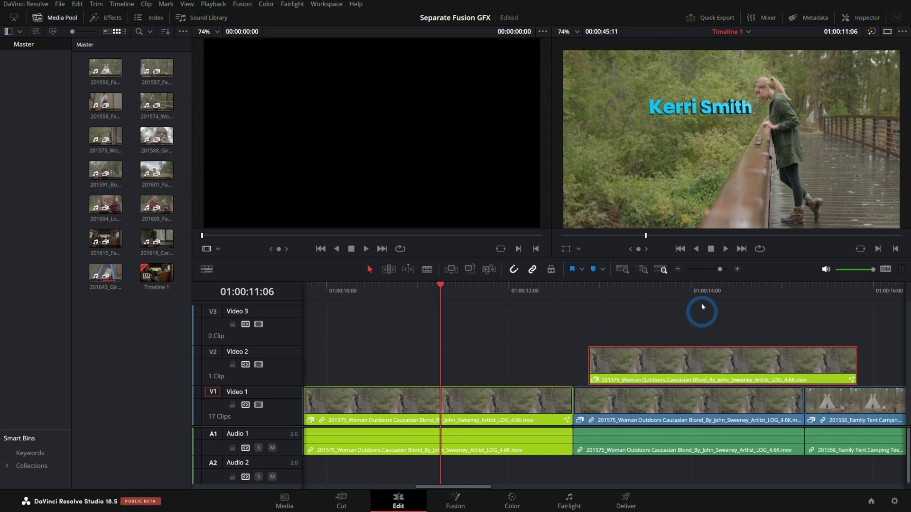
drag(691, 290, 738, 331)
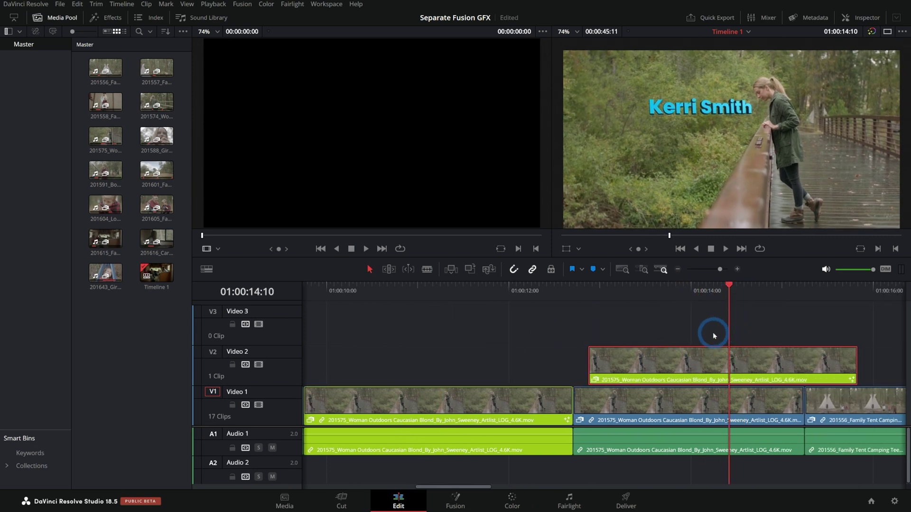
key(ctrl+z)
scroll(560, 325, left, 2)
click(577, 290)
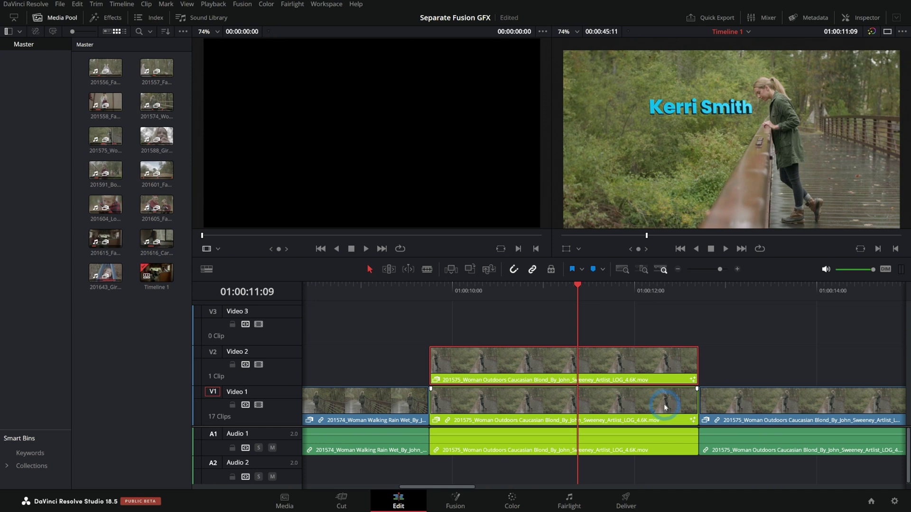
Disable the Video 2 track and reset the Fusion composition of the title clip on Video 1.
click(260, 365)
click(531, 316)
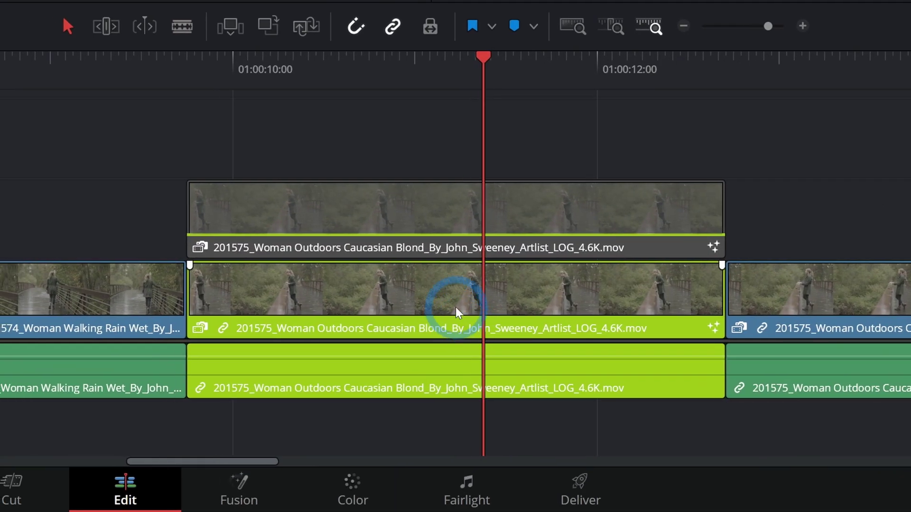
click(455, 307)
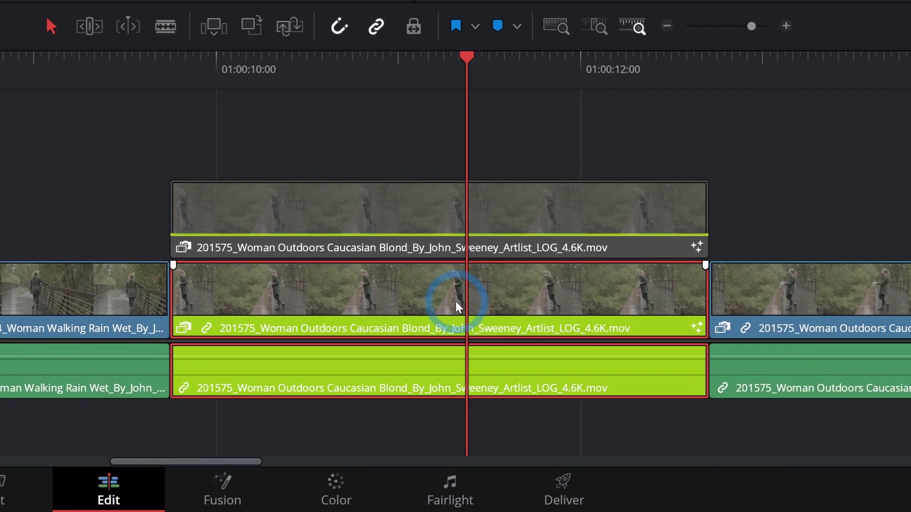
right_click(418, 287)
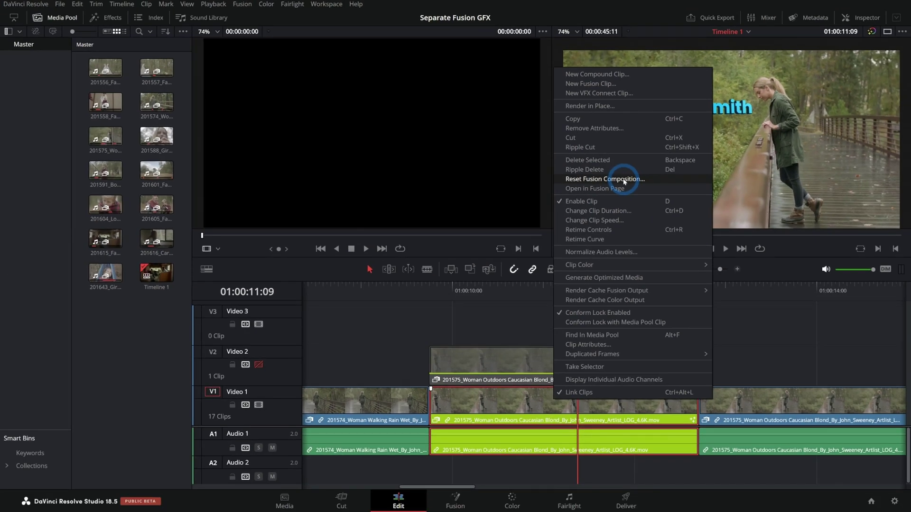
click(469, 257)
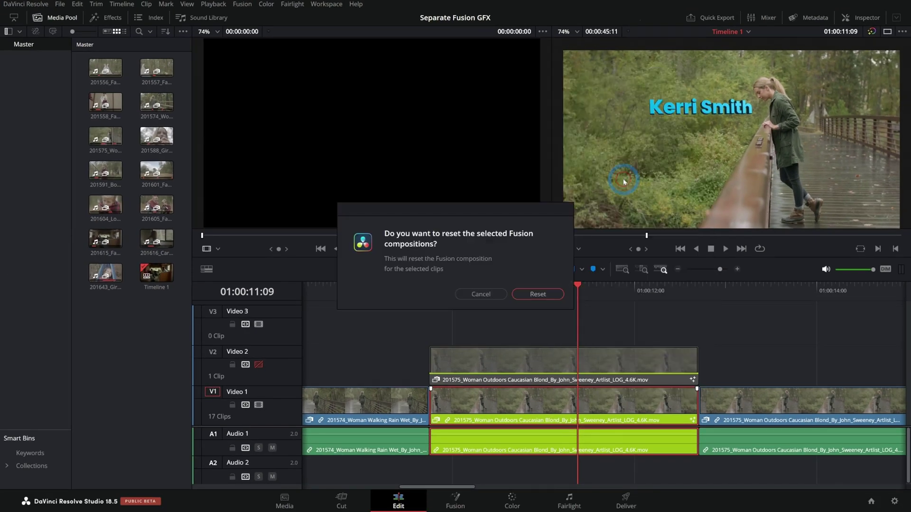
click(546, 295)
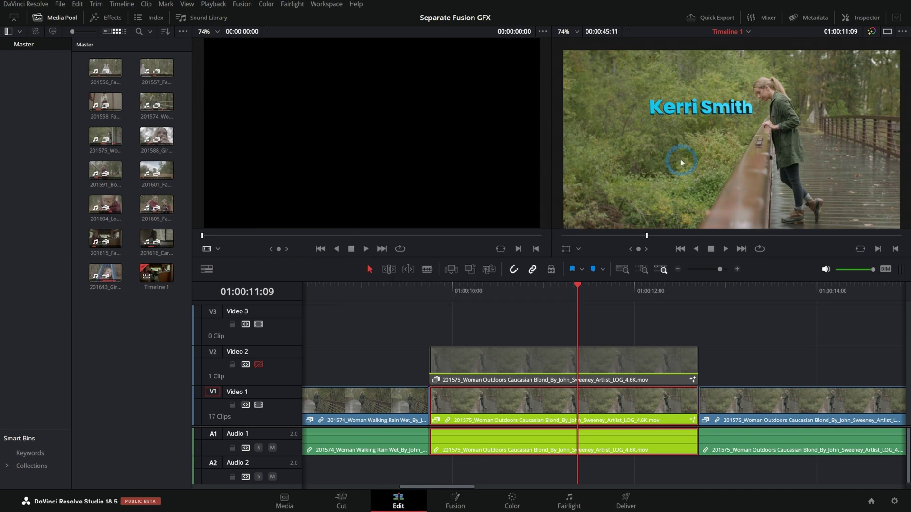
drag(587, 296, 555, 326)
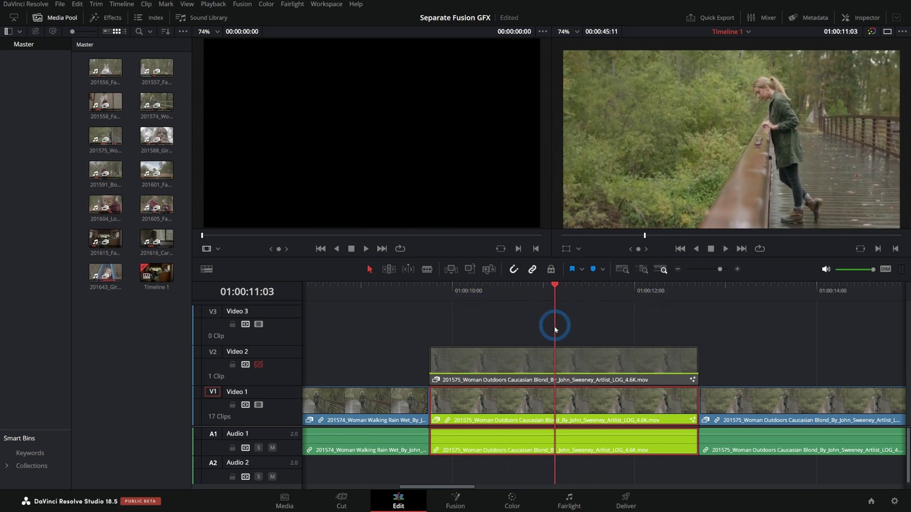
Check the Video 1 clip's node tree in Fusion and re-enable the Video 2 track in the edit timeline.
click(456, 499)
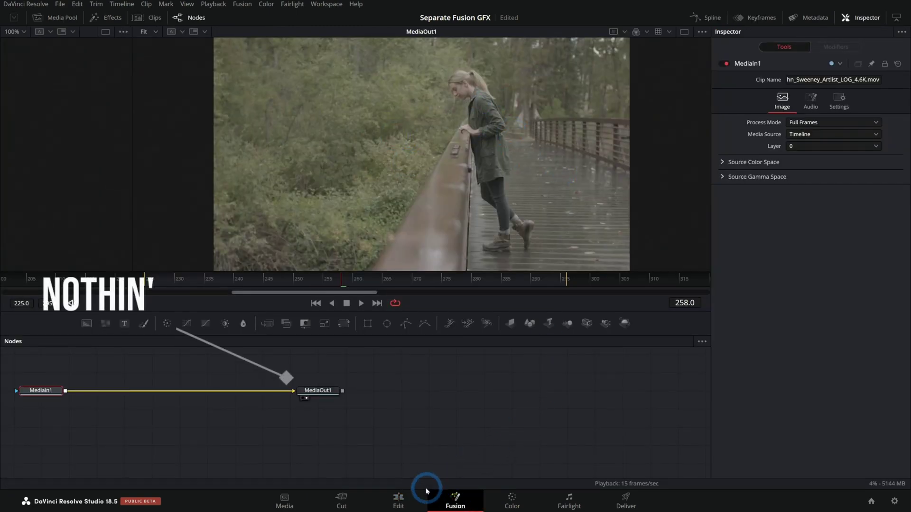
click(414, 498)
click(258, 366)
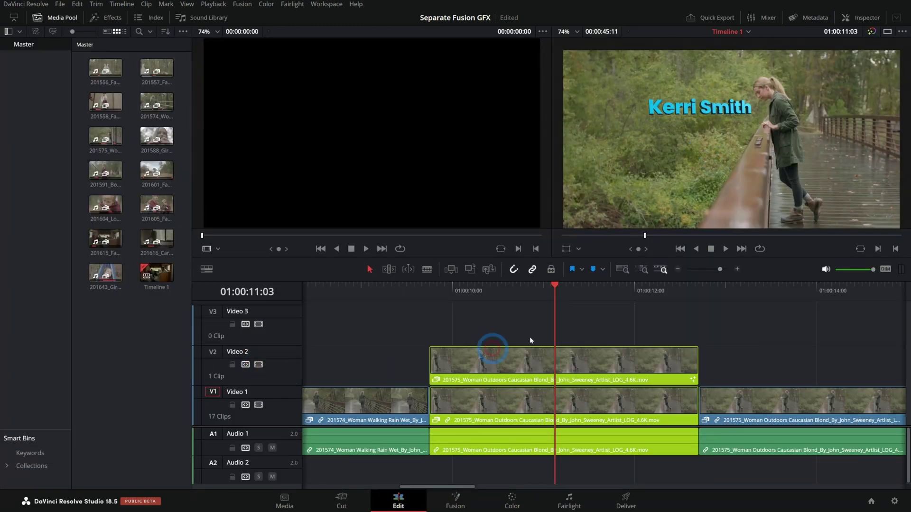
Set the clip color of the duplicate on Video 2 to Violet.
click(628, 395)
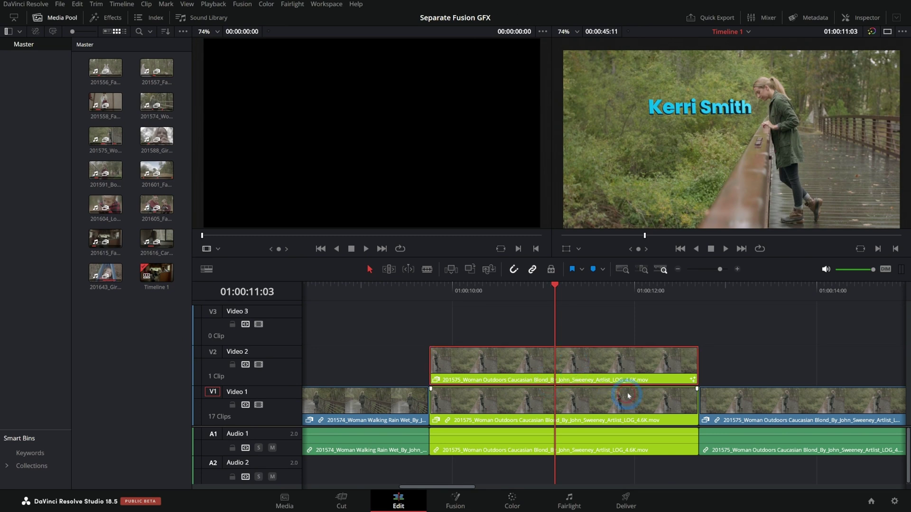
right_click(532, 358)
mouse_move(643, 254)
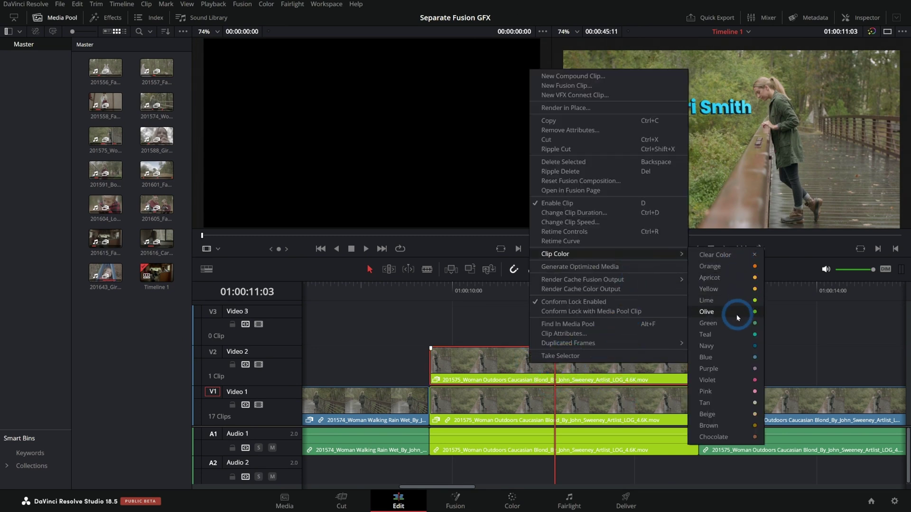
click(728, 362)
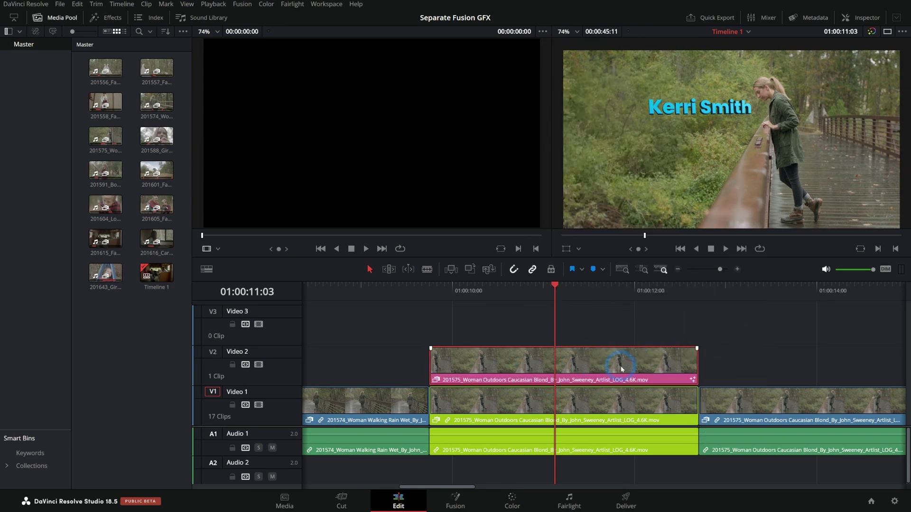
Shift the Video 2 clip later to compare it with the clip on Video 1, and undo the shift.
drag(612, 374, 760, 375)
click(747, 286)
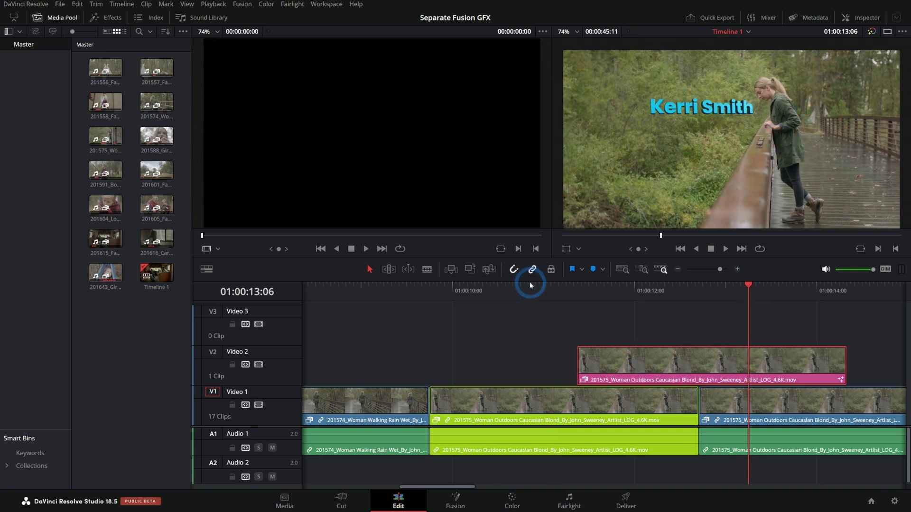
mouse_move(496, 286)
mouse_down()
mouse_move(507, 290)
mouse_move(490, 288)
mouse_up()
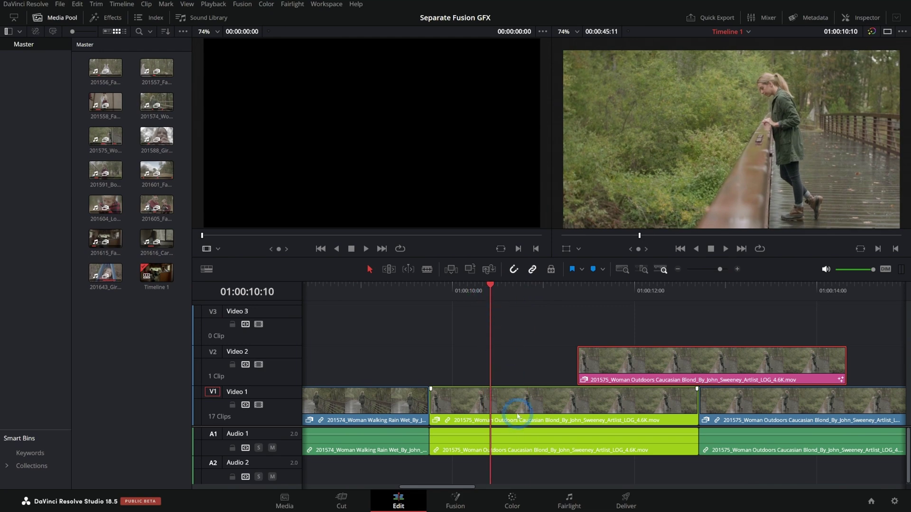
key(ctrl+z)
Open the Video 2 clip in Fusion with a single viewer and disconnect MediaIn1 from Merge1.
click(456, 500)
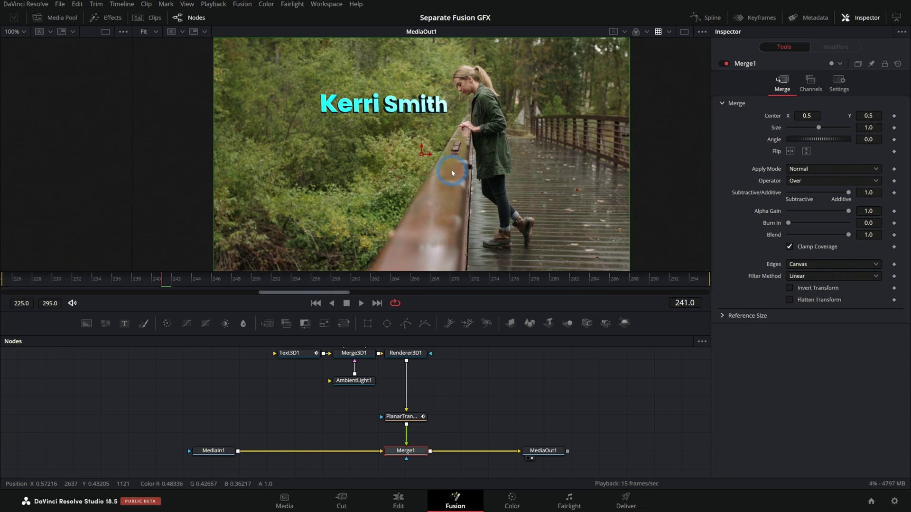
click(685, 32)
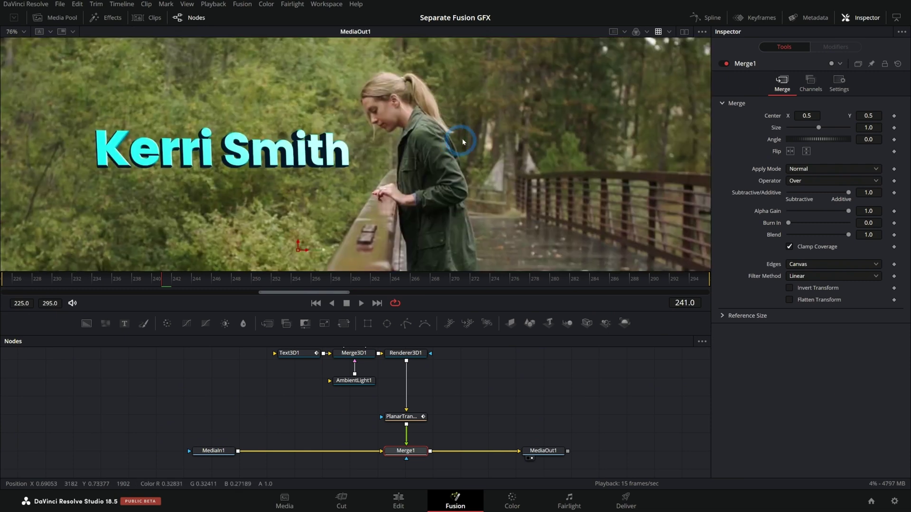
drag(463, 141, 507, 116)
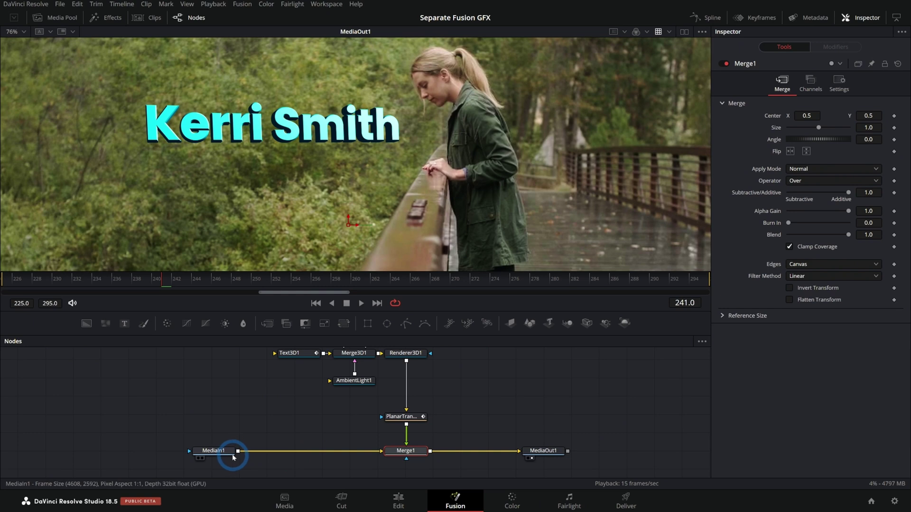
click(365, 454)
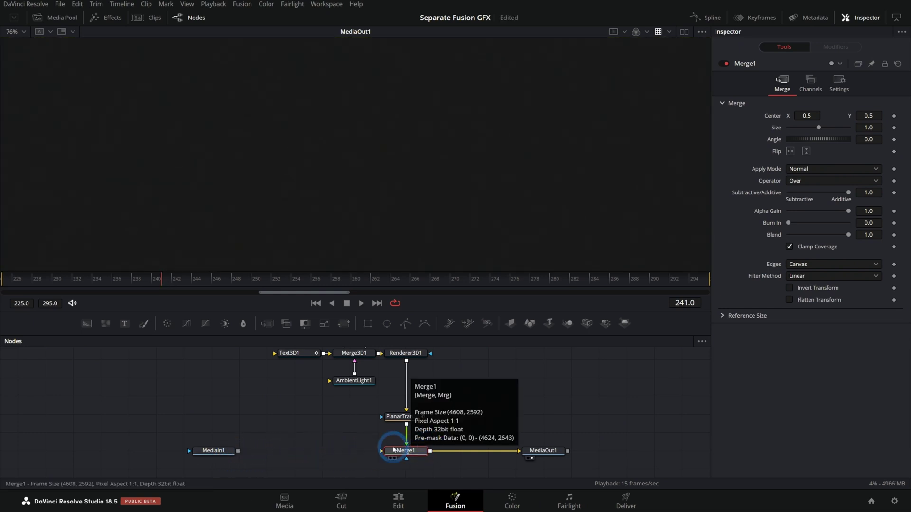
Swap Merge1's background and foreground inputs and delete Merge1, leaving PlanarTransform1 connected to MediaOut1.
drag(413, 467, 419, 449)
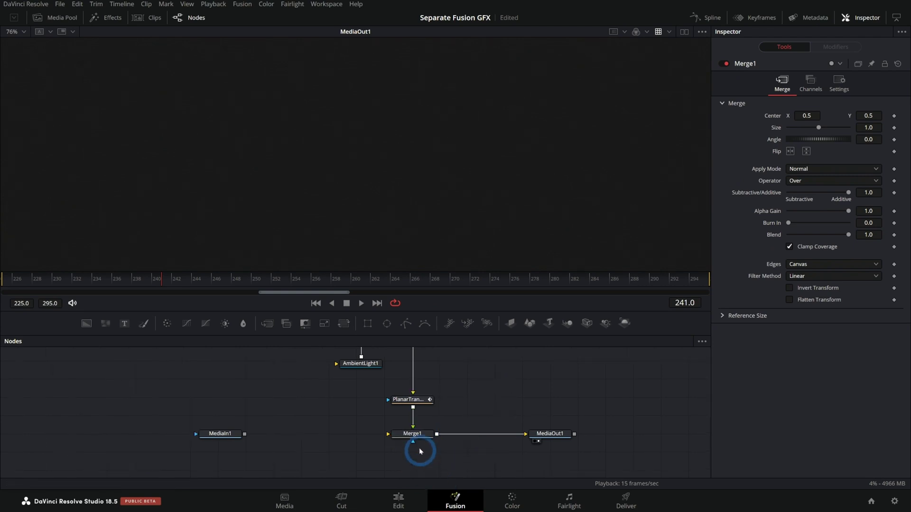
click(417, 441)
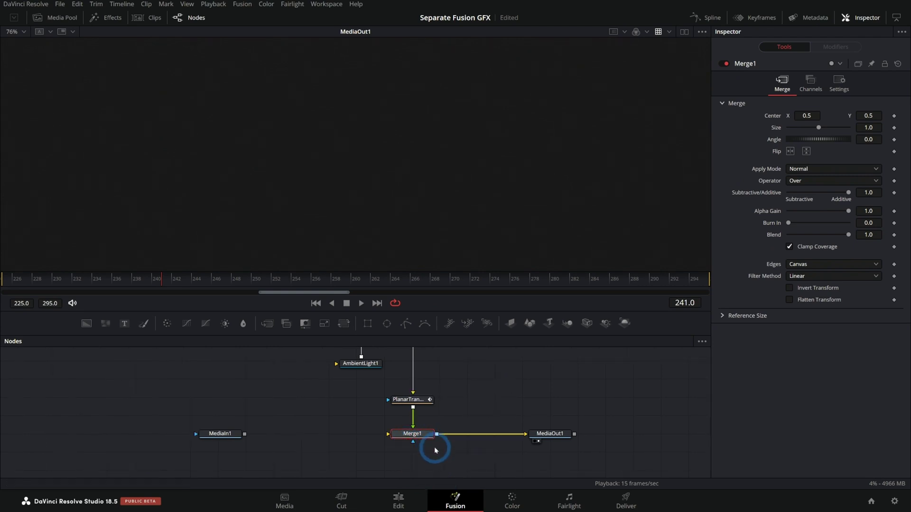
key(ctrl+t)
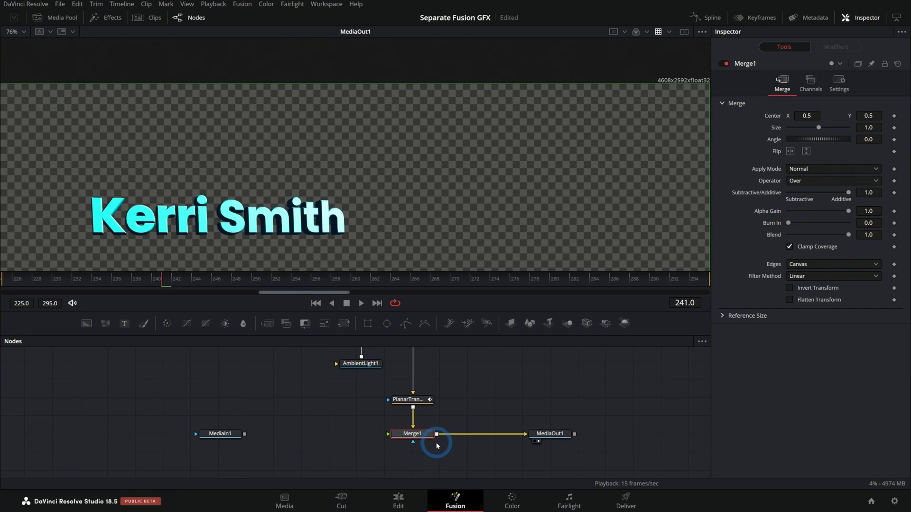
key(Delete)
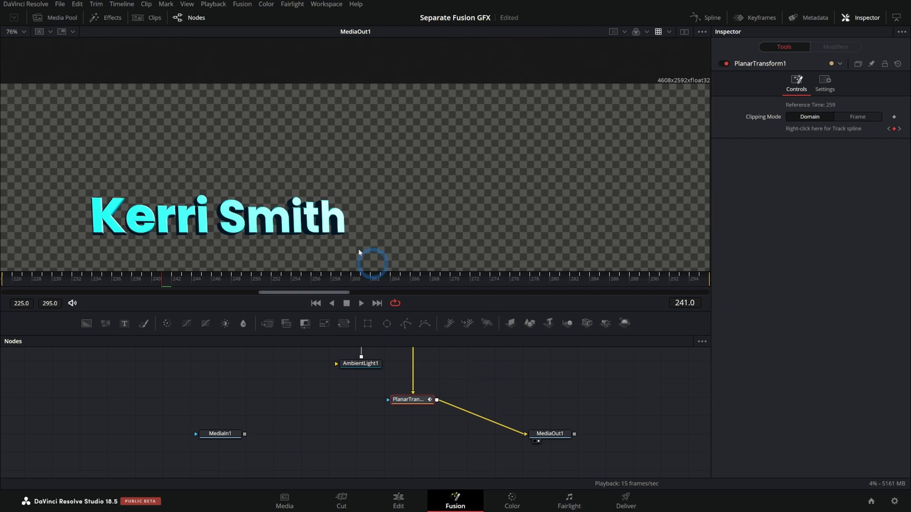
Move the 3D title nodes and PlanarTransform1 together so that PlanarTransform1 sits level with MediaOut1.
drag(490, 360, 507, 423)
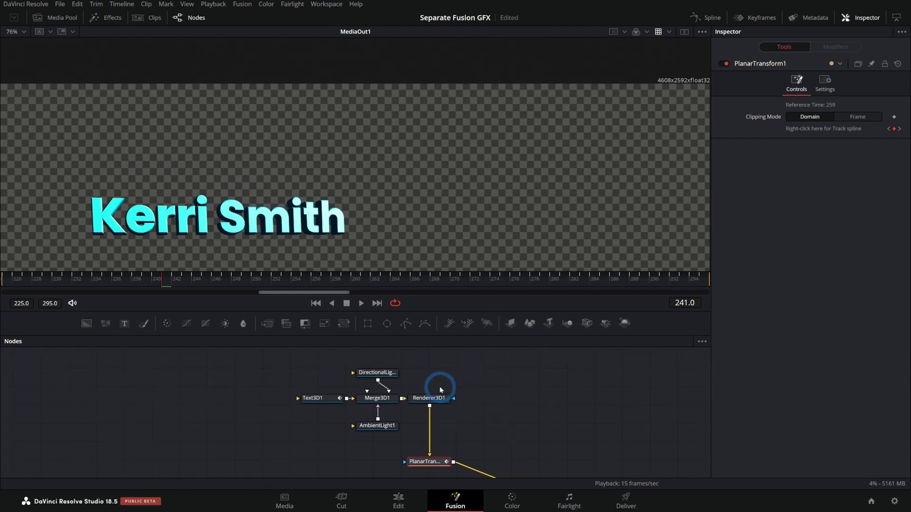
drag(661, 137, 550, 163)
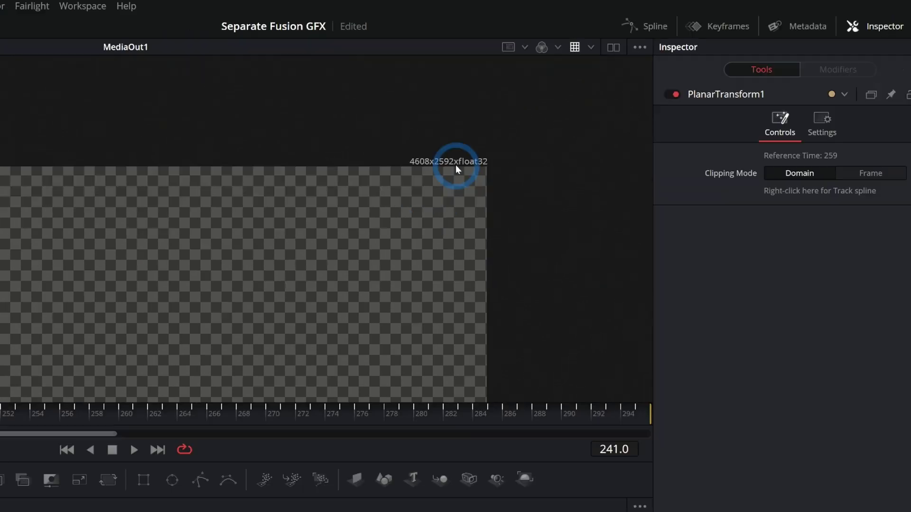
drag(464, 248, 629, 134)
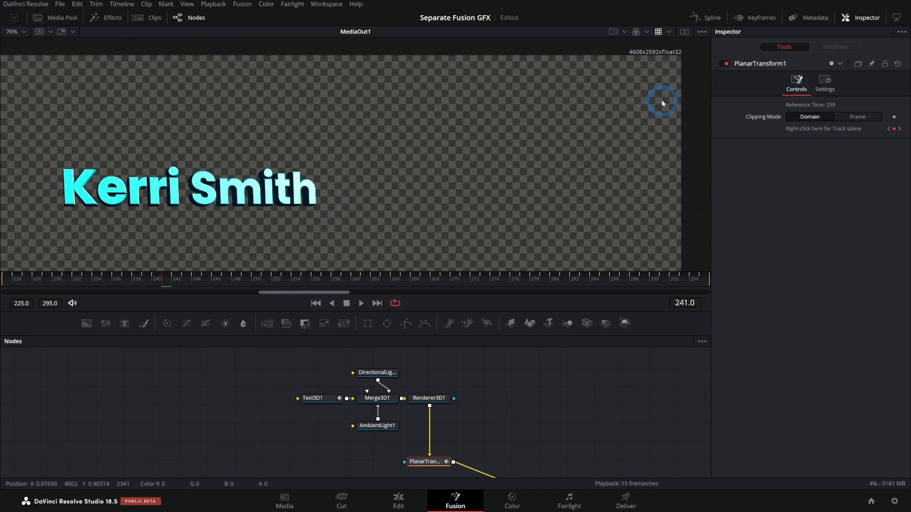
drag(489, 354, 268, 467)
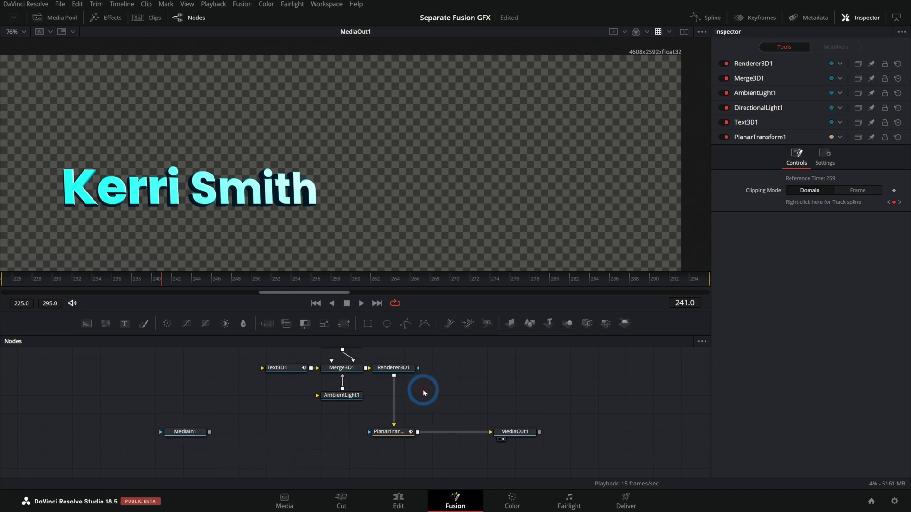
On the Edit page, disable and re-enable the Video 2 clip to check that it holds only the title.
click(399, 503)
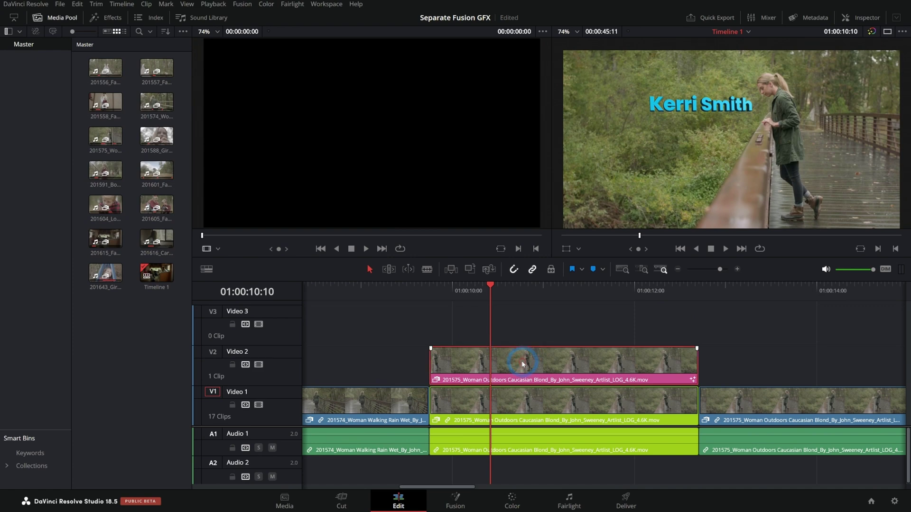
key(d)
key(d)
key(d)
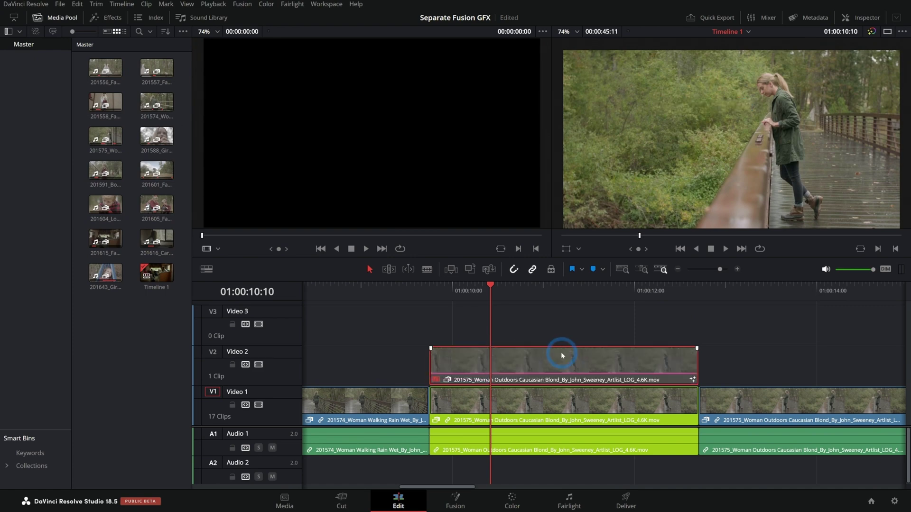
key(d)
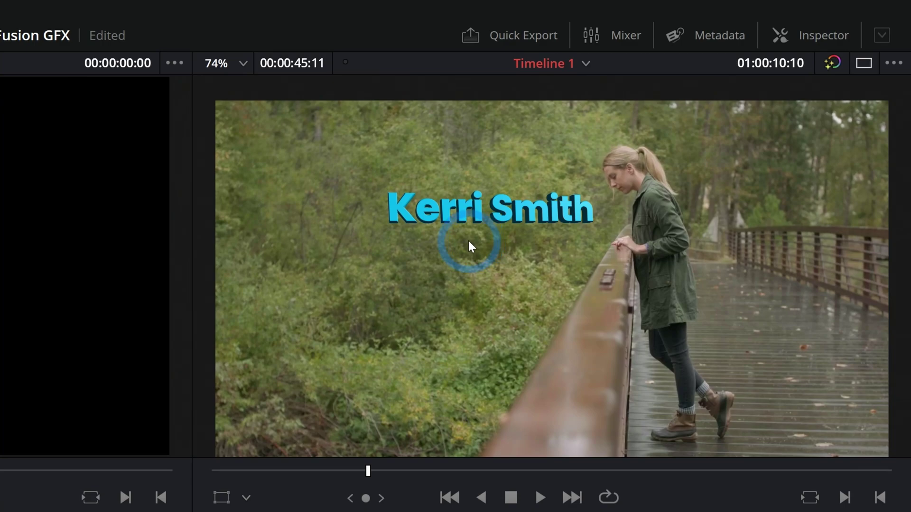
Disable and re-enable the Video 1 footage clip to view the title on its own.
key(d)
key(d)
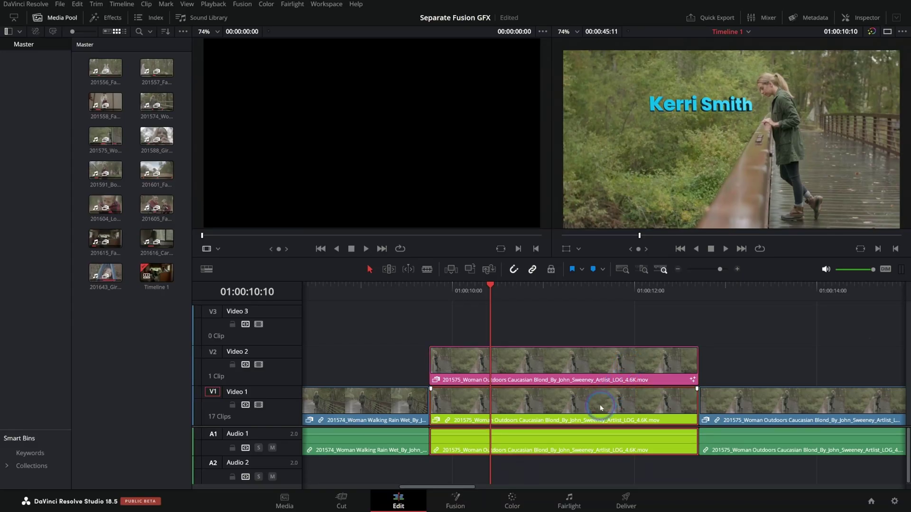
key(d)
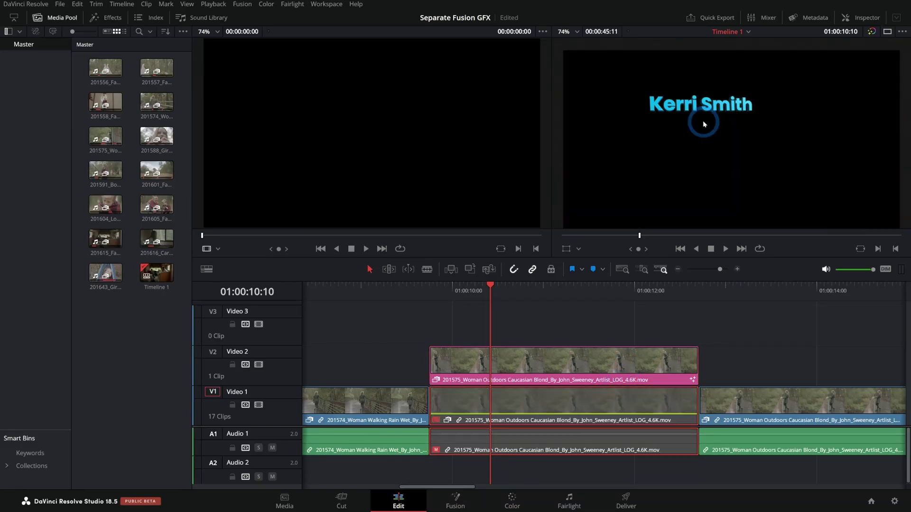
key(d)
key(d)
key(d)
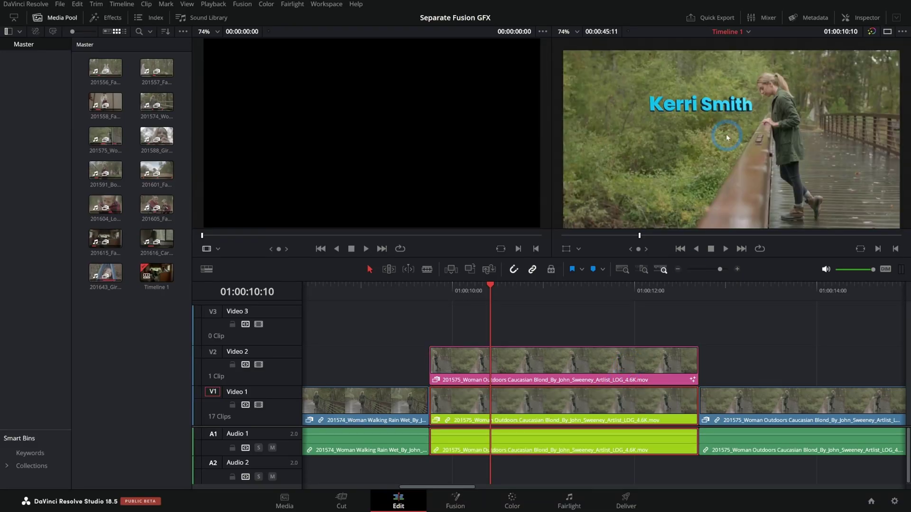
Try repositioning a clip in the viewer with the Transform overlay, undo the move and hide the overlay.
click(567, 249)
drag(693, 153, 753, 163)
key(ctrl+z)
click(567, 249)
click(430, 291)
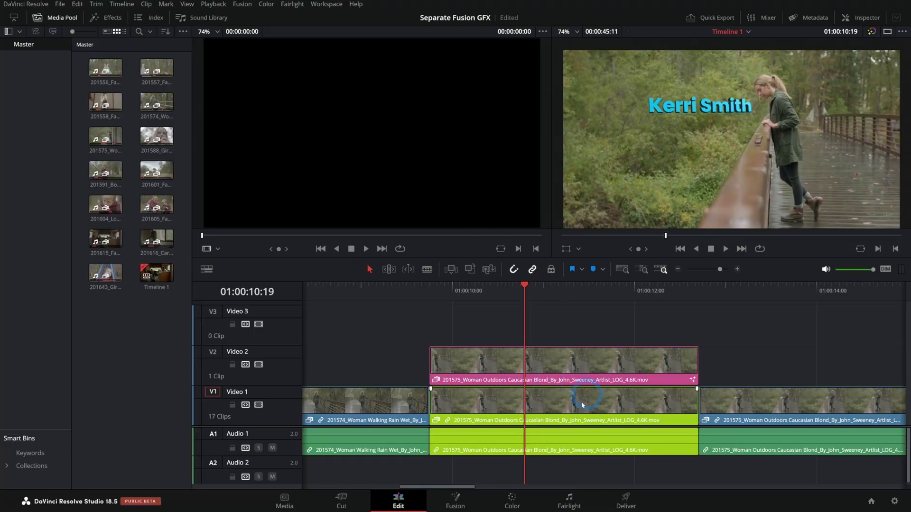
Examine the Video 2 title clip and the Video 1 footage clip in turn on the Color page as separate grading targets.
click(513, 503)
click(240, 317)
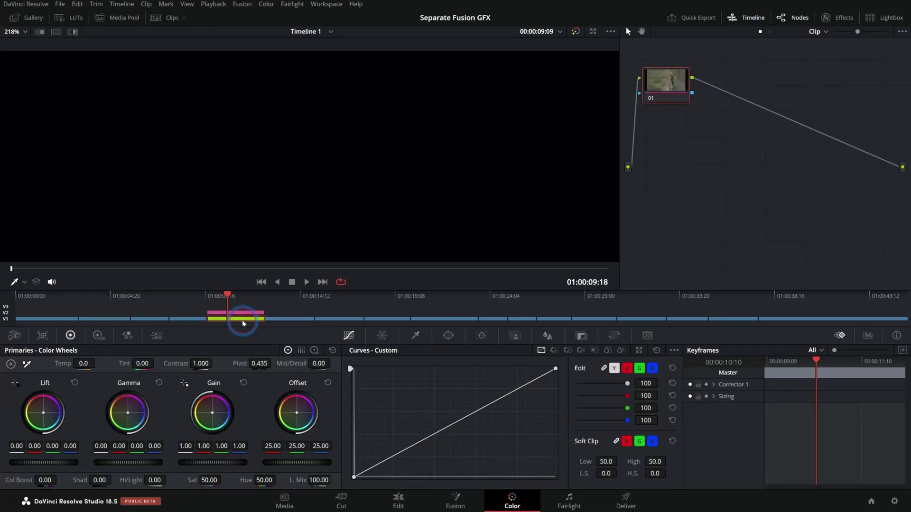
click(245, 315)
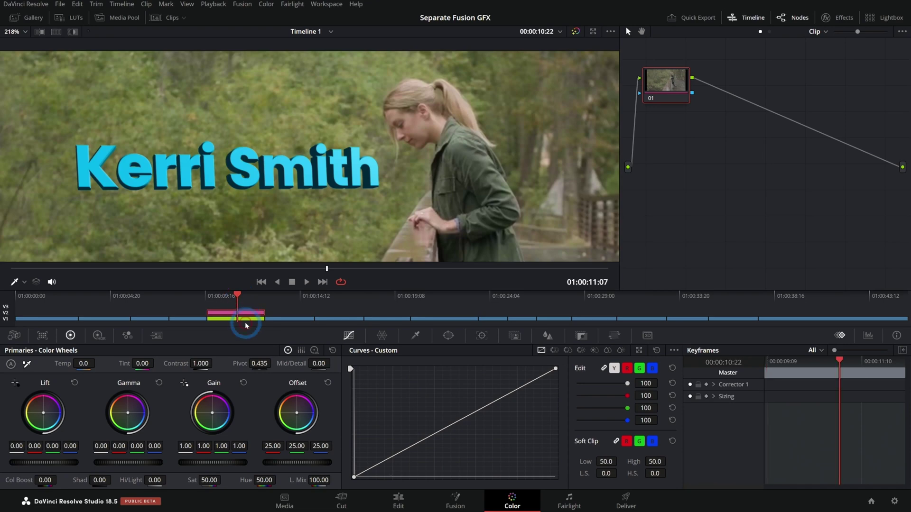
click(245, 306)
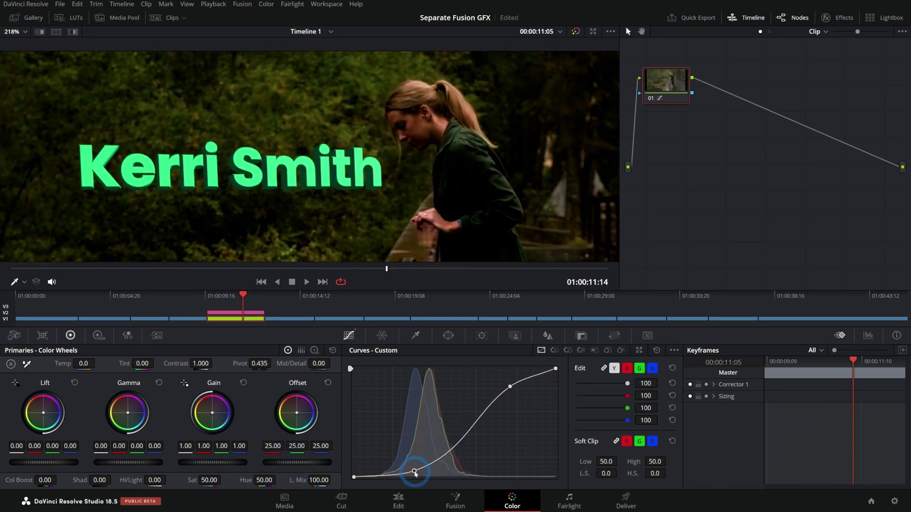
drag(415, 475, 415, 463)
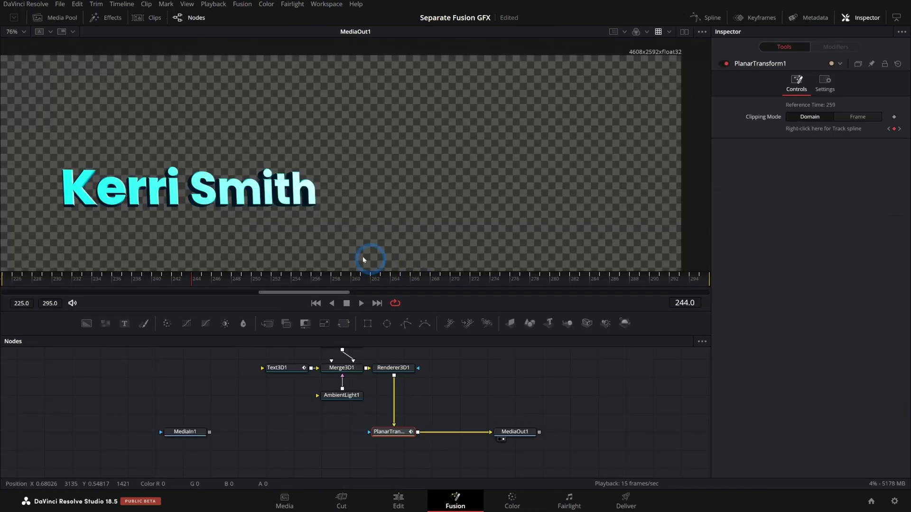
Reopen the title clip in Fusion and add a Background node between MediaIn1 and PlanarTransform1.
drag(452, 378, 466, 397)
drag(453, 312, 455, 230)
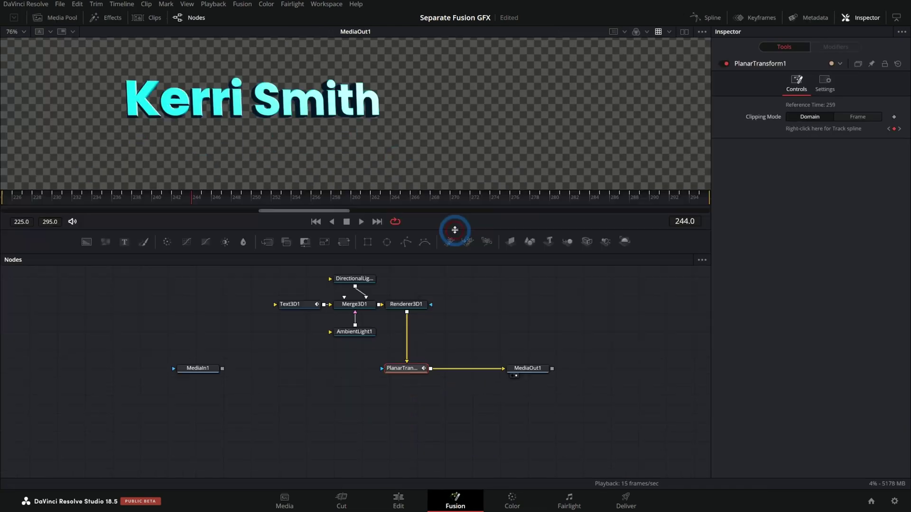
drag(455, 288, 459, 309)
drag(621, 84, 575, 167)
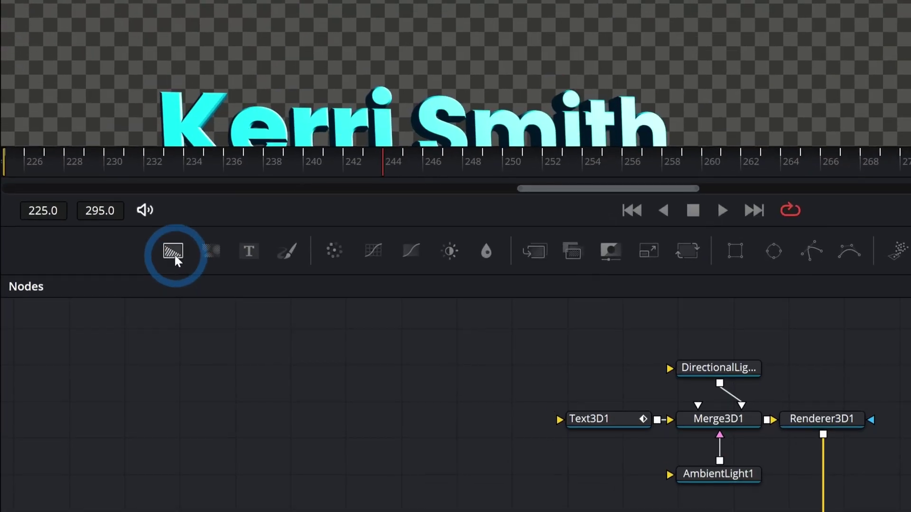
drag(86, 242, 210, 334)
drag(420, 280, 622, 417)
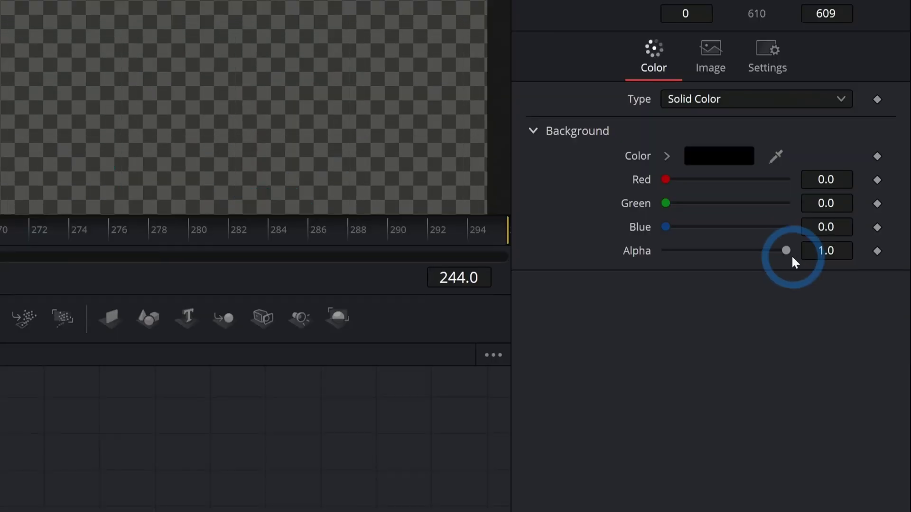
Make Background1 fully transparent with an Alpha of 0.0 and display its image resolution settings.
drag(791, 256, 549, 263)
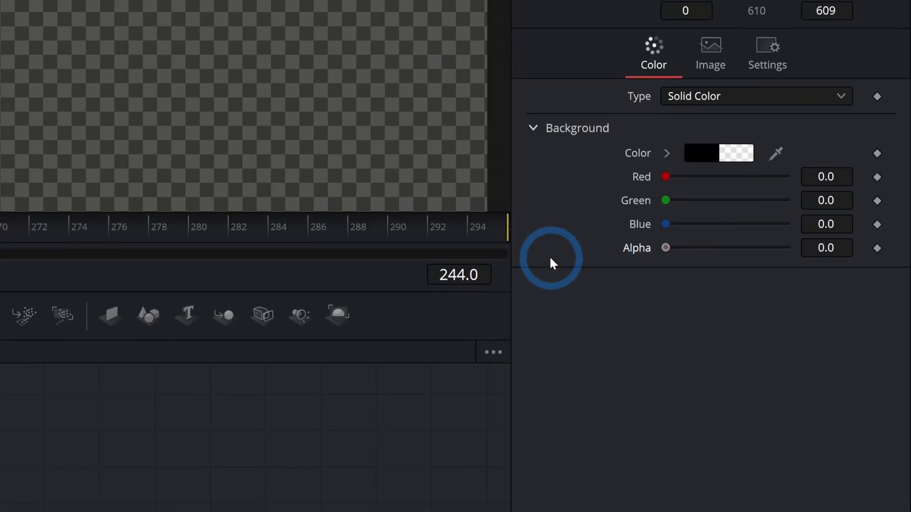
click(710, 62)
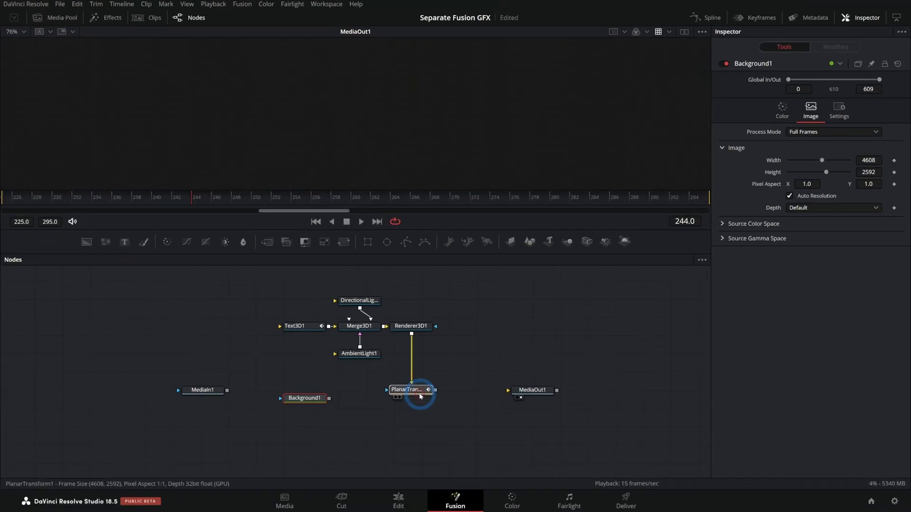
Merge PlanarTransform1 over Background1, connect the merge to MediaOut1, and line the nodes up in a row.
drag(435, 371, 330, 399)
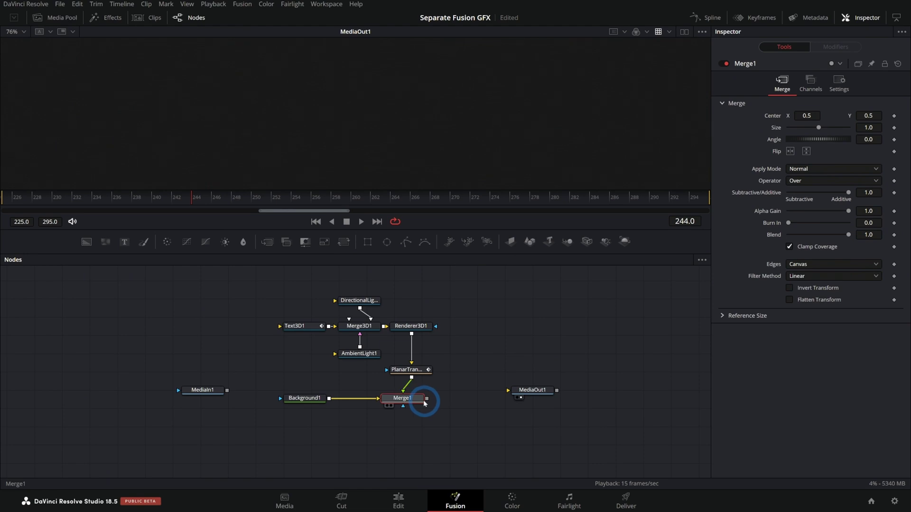
drag(429, 400, 497, 398)
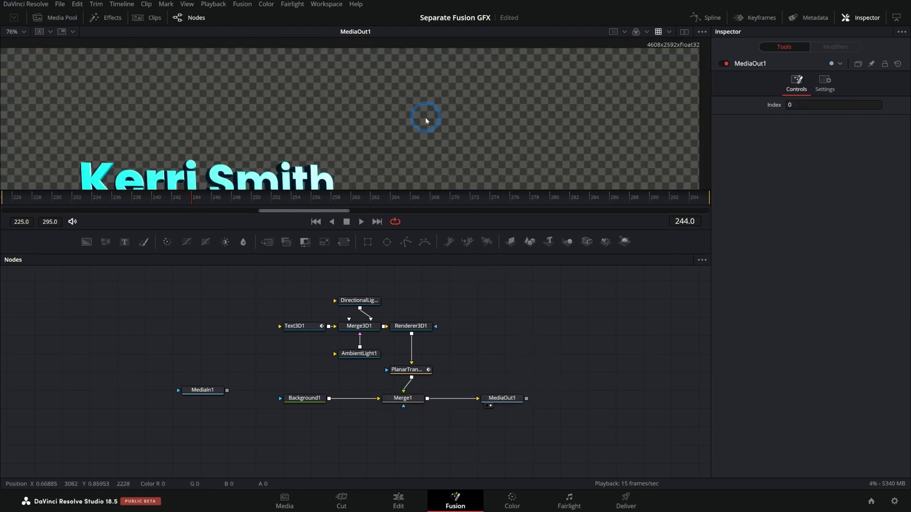
drag(405, 399, 414, 398)
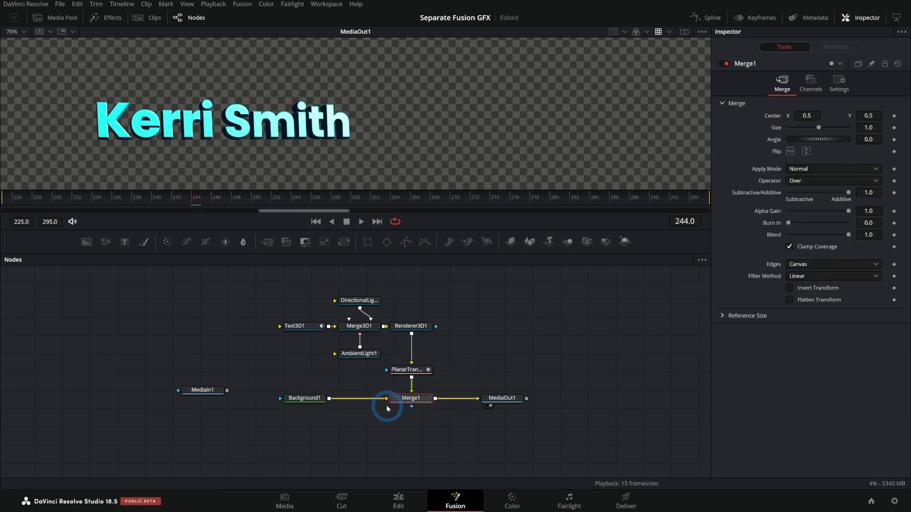
click(302, 398)
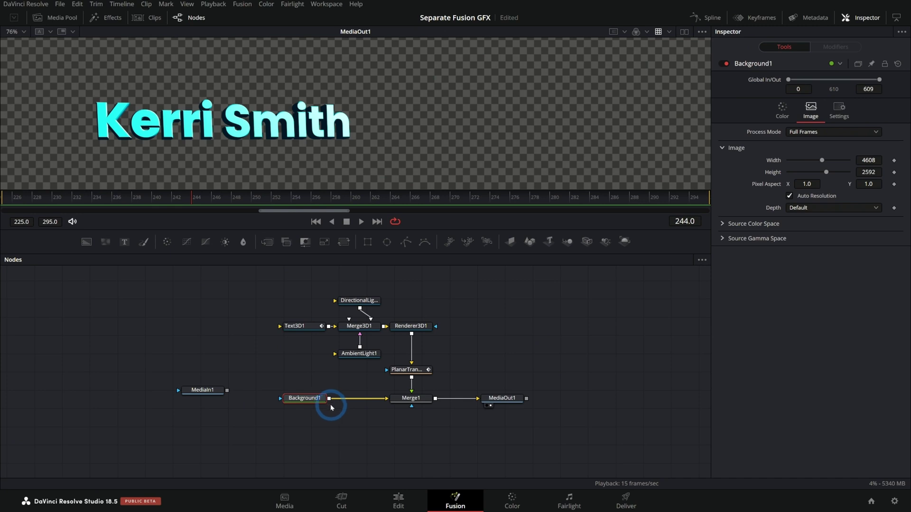
scroll(396, 406, up, 4)
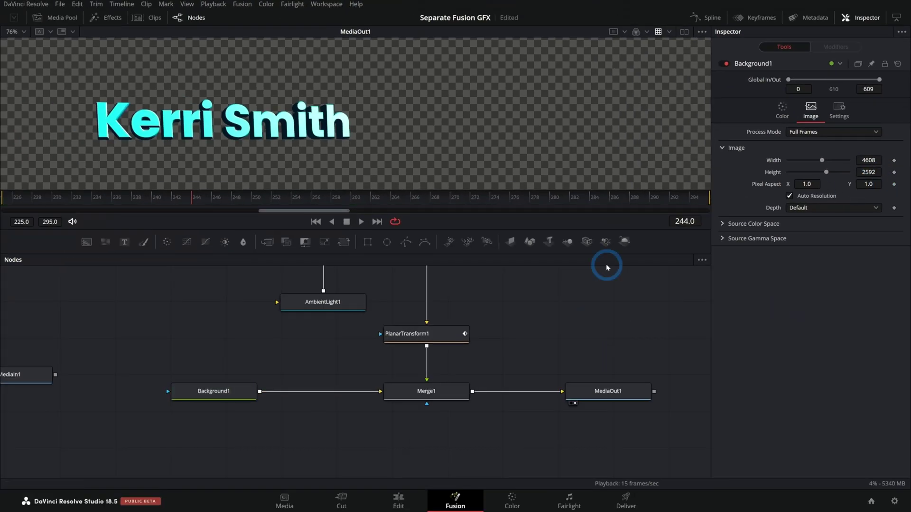
Return to the Edit page and toggle the Video 2 and Video 1 clips off and on to check the rebuilt title composite.
click(400, 501)
key(d)
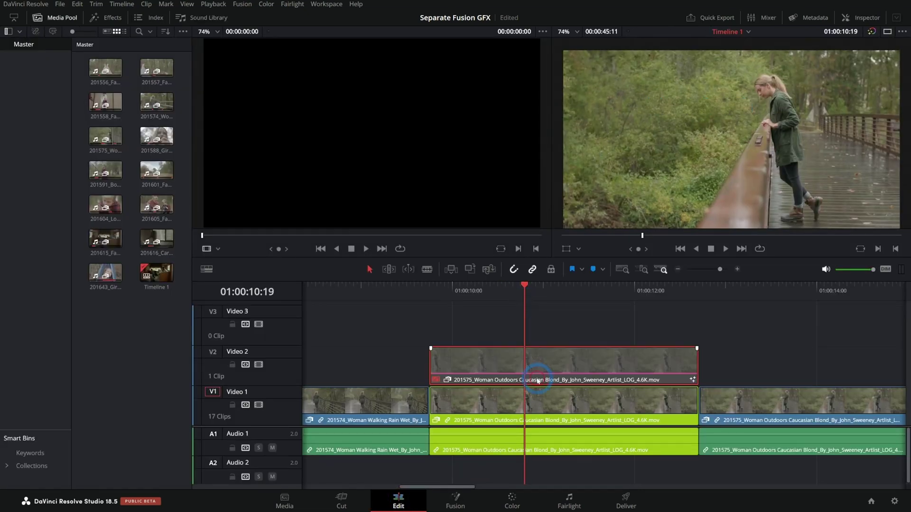
key(d)
click(546, 403)
key(d)
key(d)
click(558, 365)
key(d)
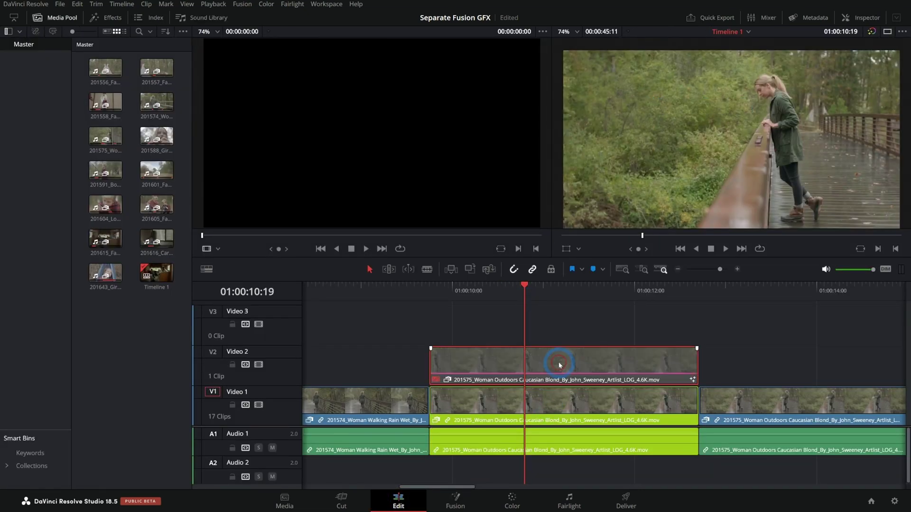